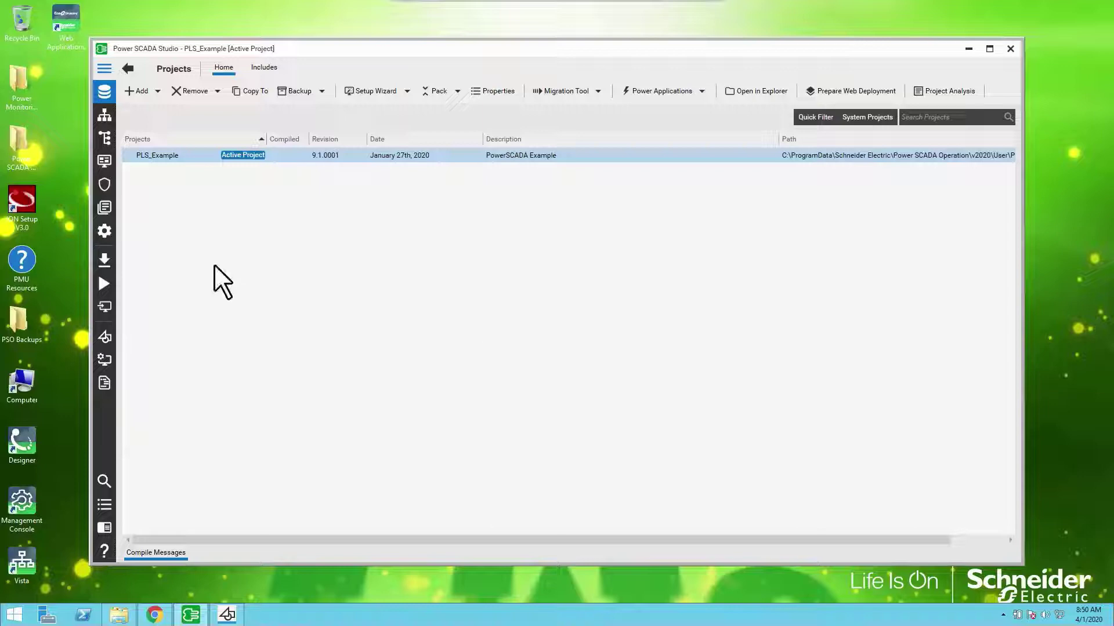
Add a project parameter with section CTAPI, name Remote and value 1, and save it
{"action": "left_click", "coordinate": [104, 231]}
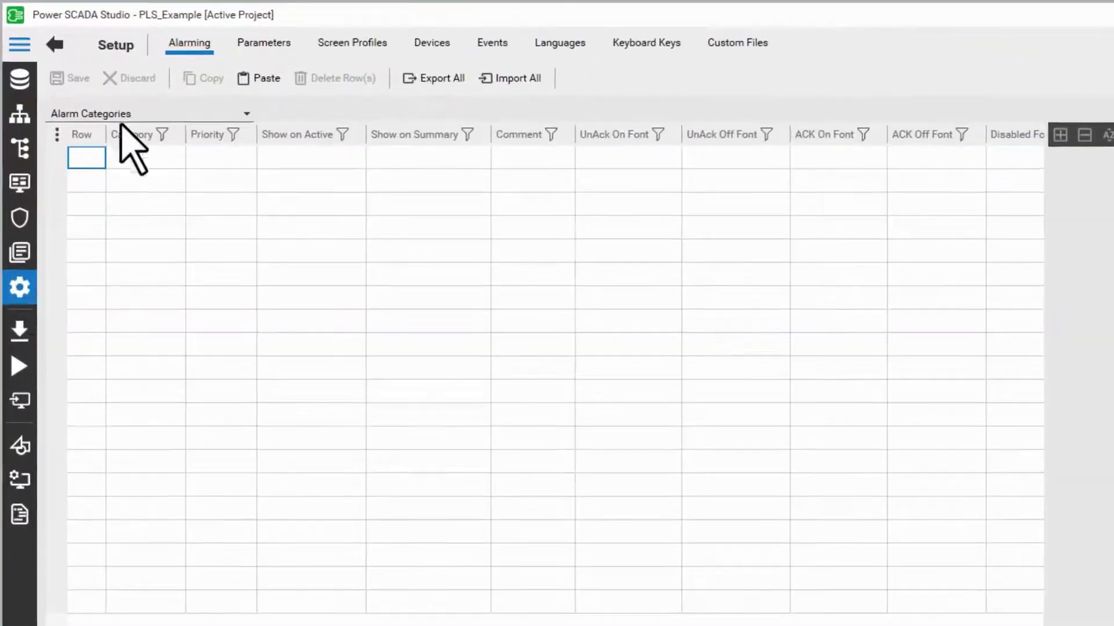
{"action": "left_click", "coordinate": [269, 41]}
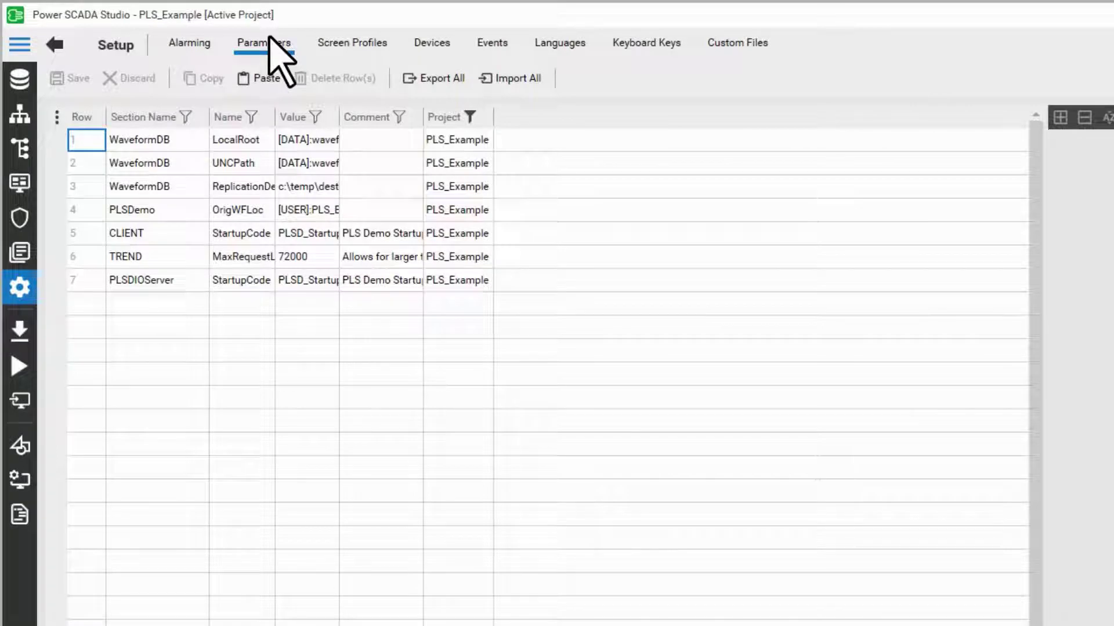
{"action": "left_click", "coordinate": [159, 304]}
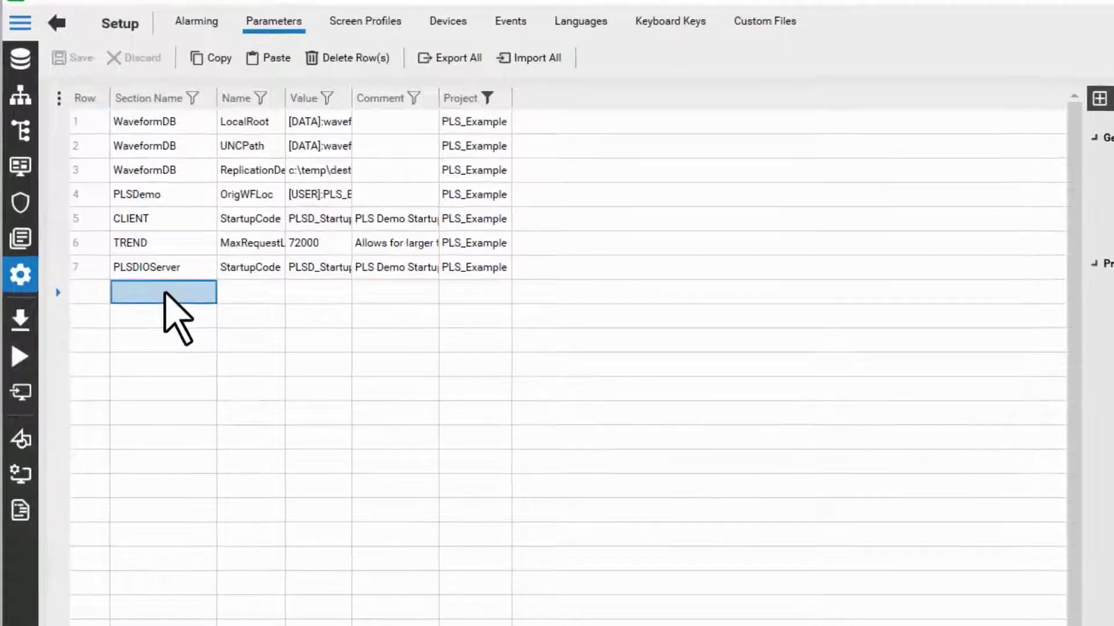
{"action": "type", "text": "CTAPI"}
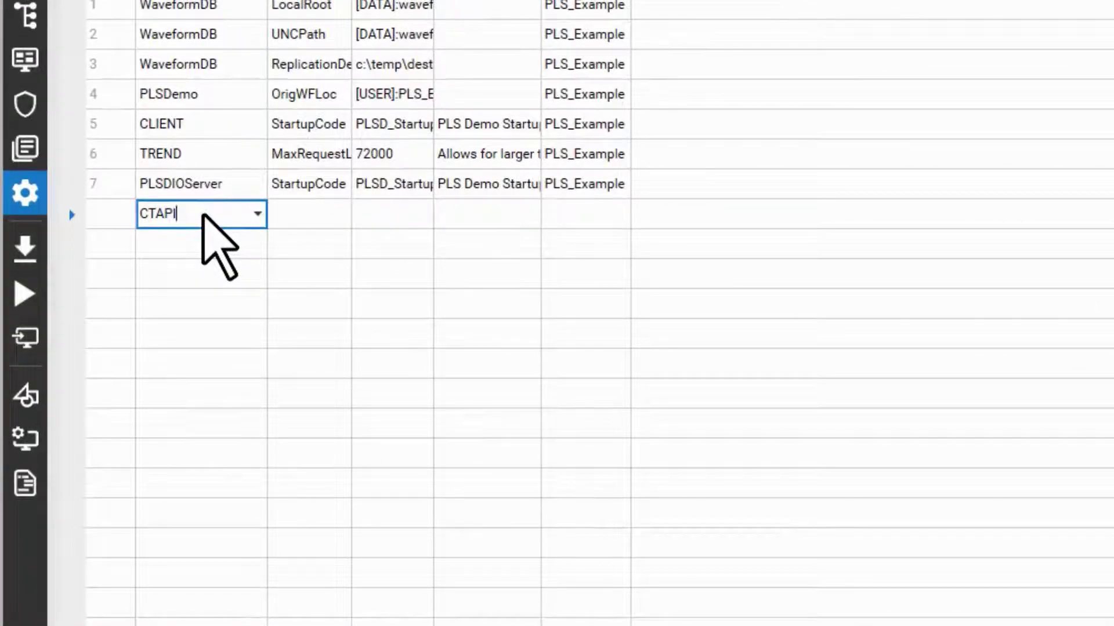
{"action": "key", "text": "Tab"}
{"action": "type", "text": "Remote"}
{"action": "key", "text": "Tab"}
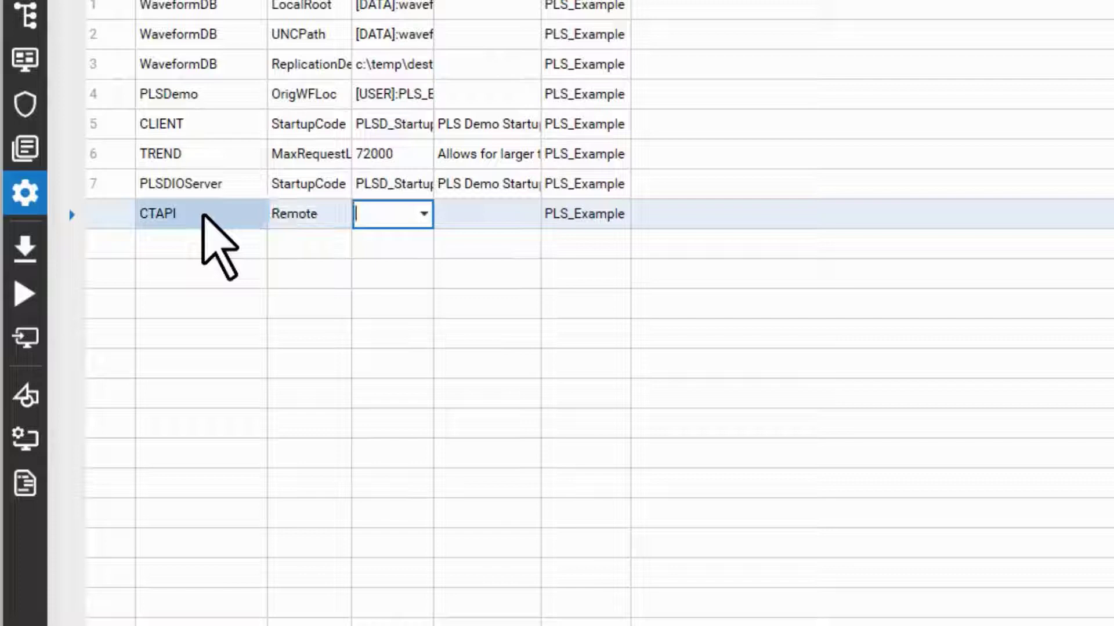
{"action": "type", "text": "1"}
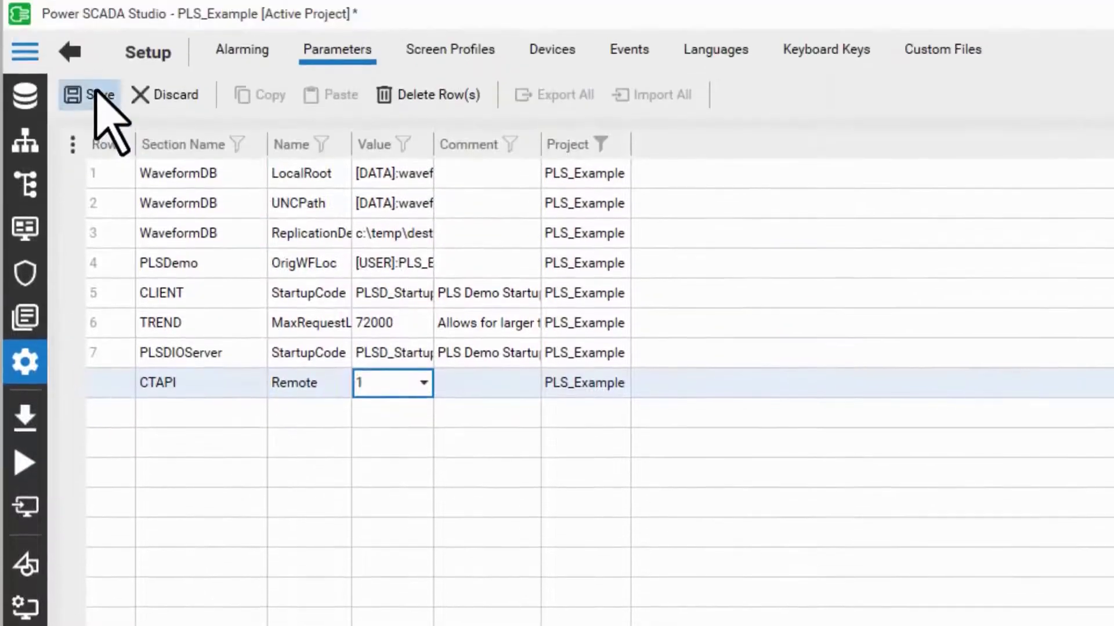
{"action": "left_click", "coordinate": [96, 92]}
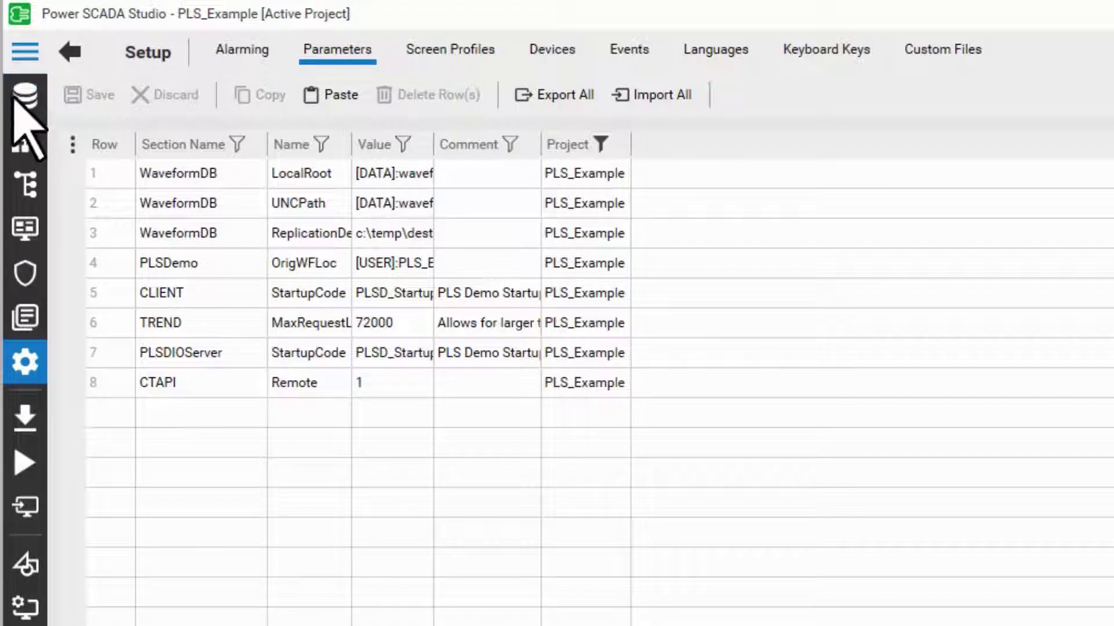
Check LocalNode's PMEDEMO network address in Topology, then view compile messages and Deployment settings
{"action": "left_click", "coordinate": [23, 147]}
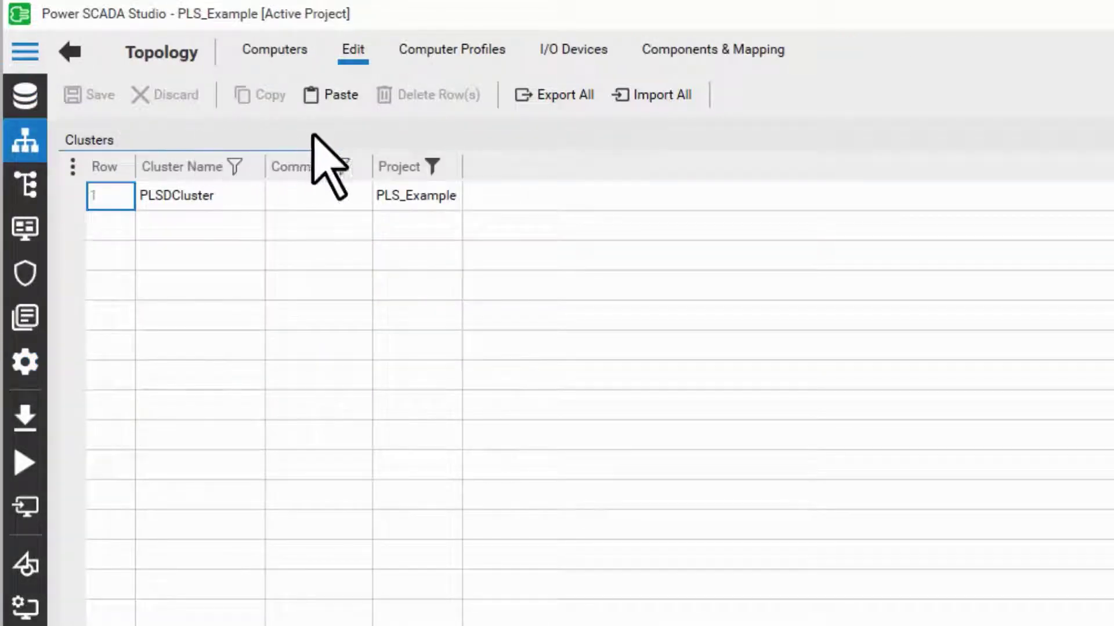
{"action": "left_click", "coordinate": [314, 139]}
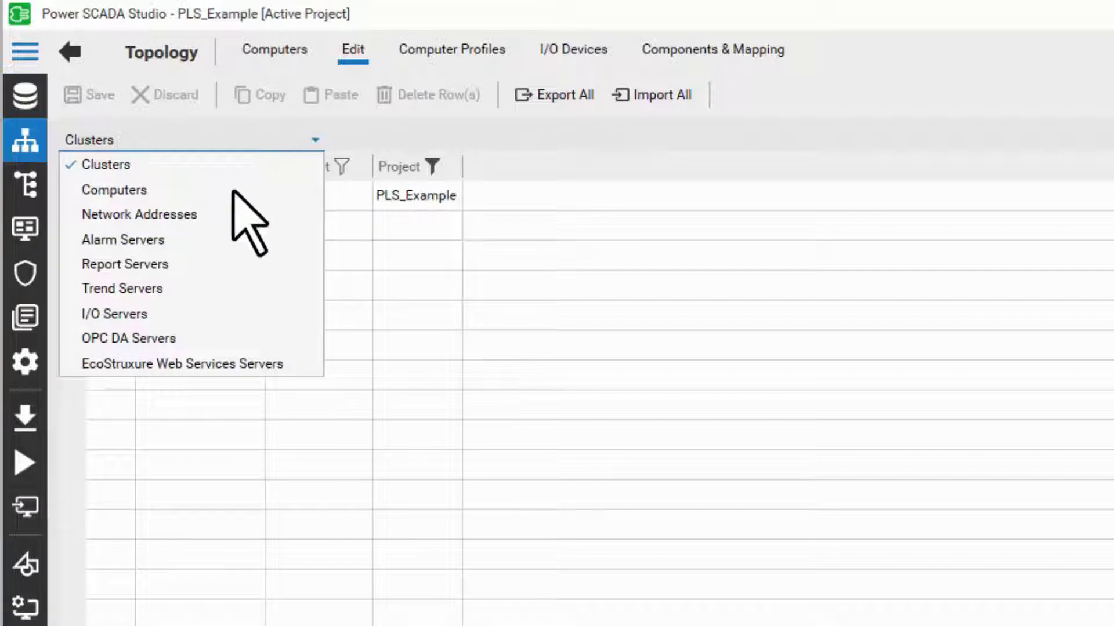
{"action": "left_click", "coordinate": [182, 224]}
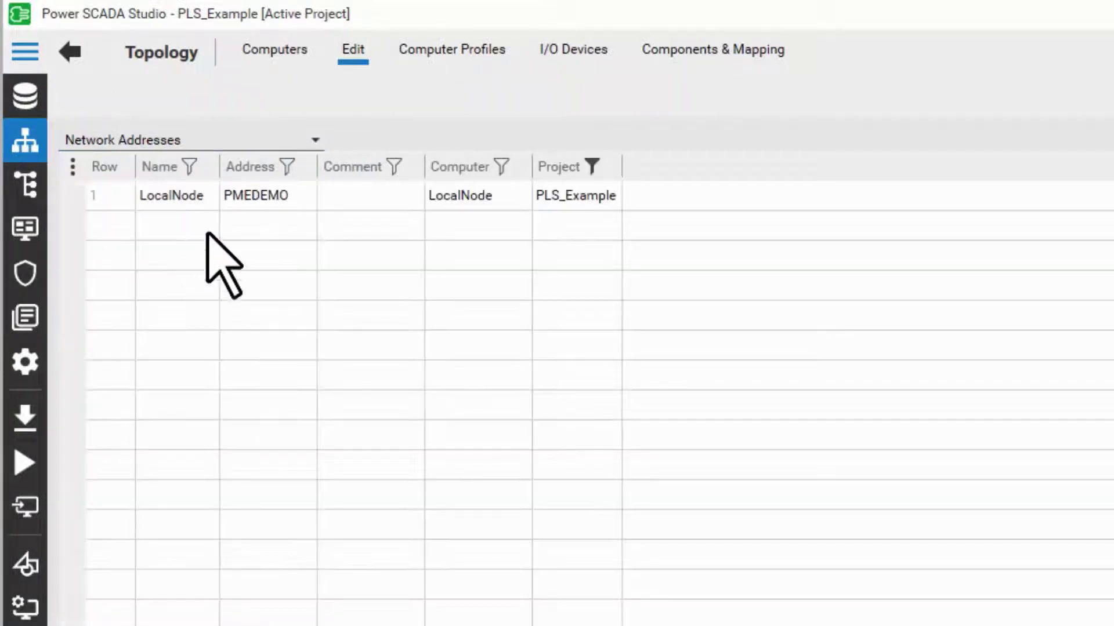
{"action": "left_click", "coordinate": [254, 264]}
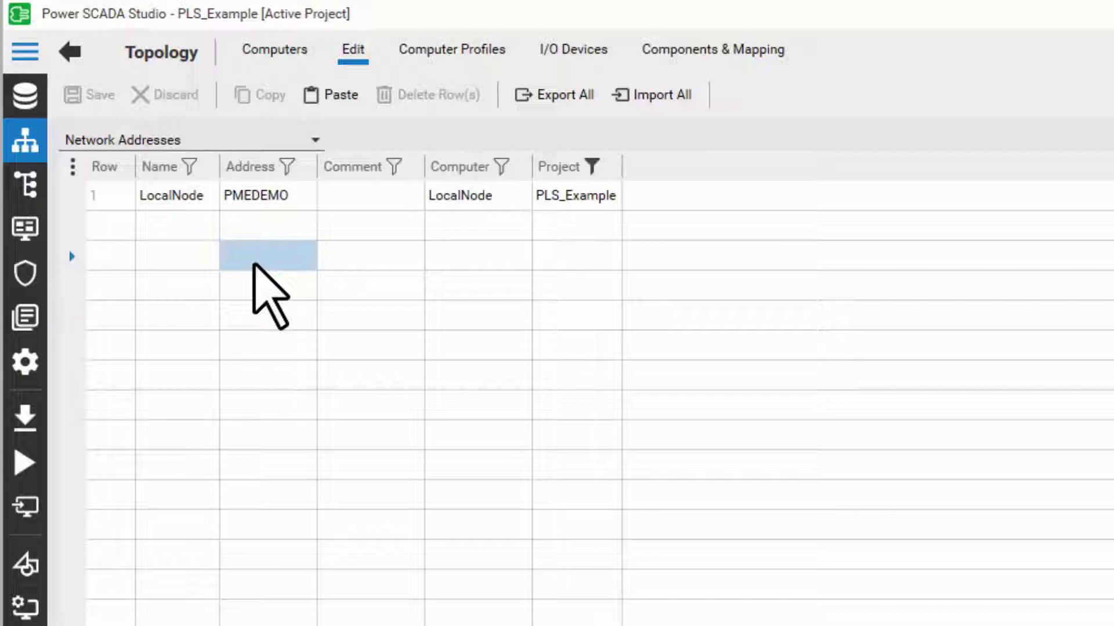
{"action": "left_click", "coordinate": [268, 198]}
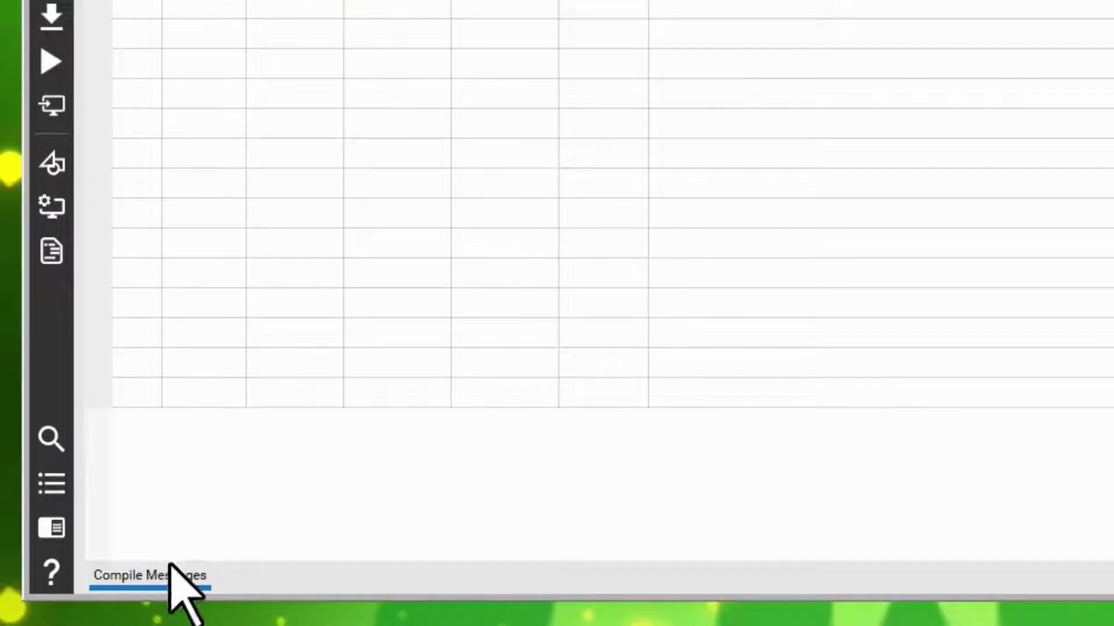
{"action": "left_click", "coordinate": [165, 579]}
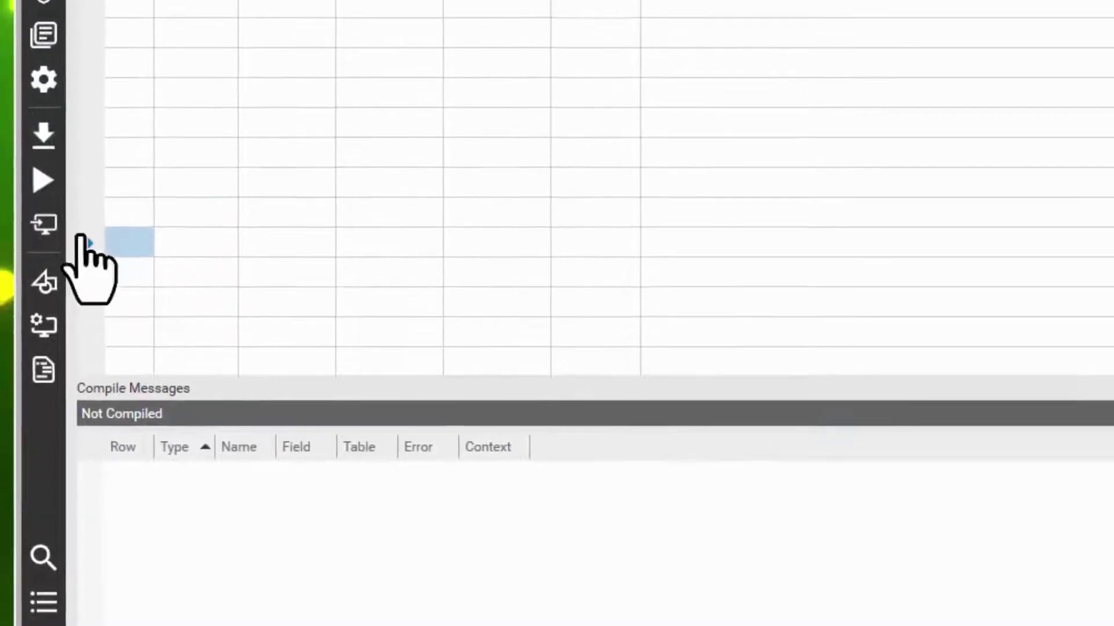
{"action": "left_click", "coordinate": [46, 226]}
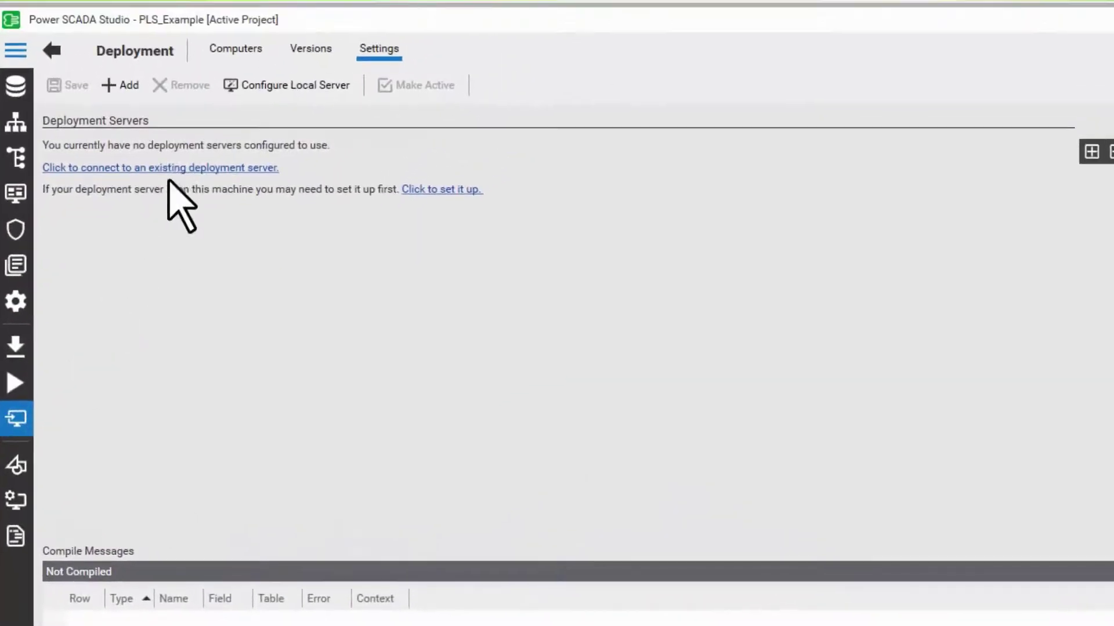
{"action": "left_click", "coordinate": [297, 88]}
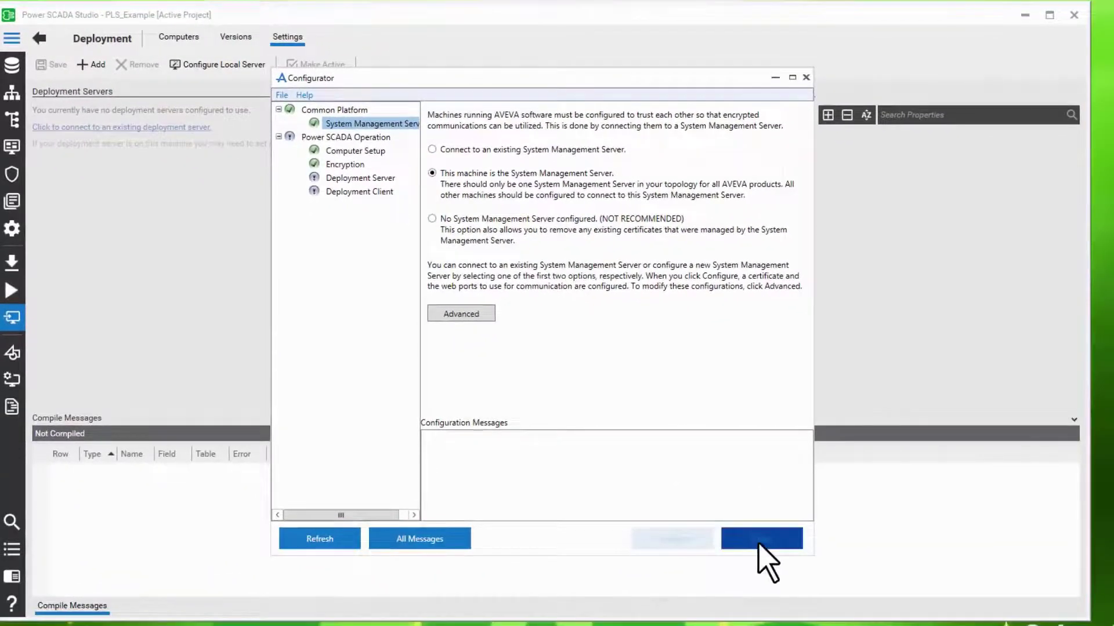
{"action": "left_click", "coordinate": [760, 544]}
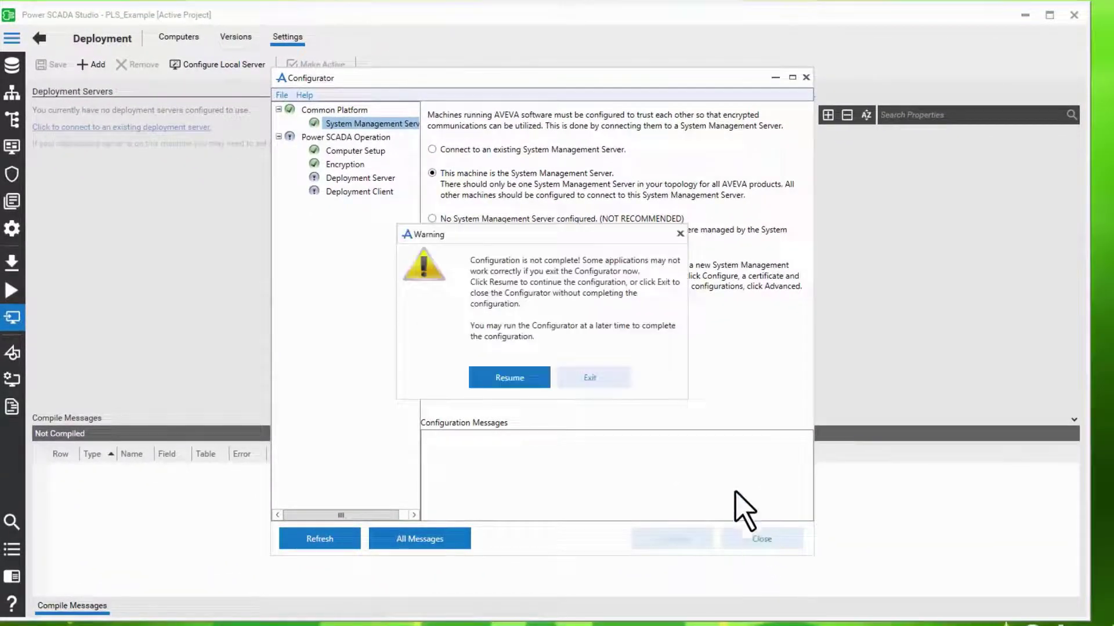
{"action": "left_click", "coordinate": [603, 380]}
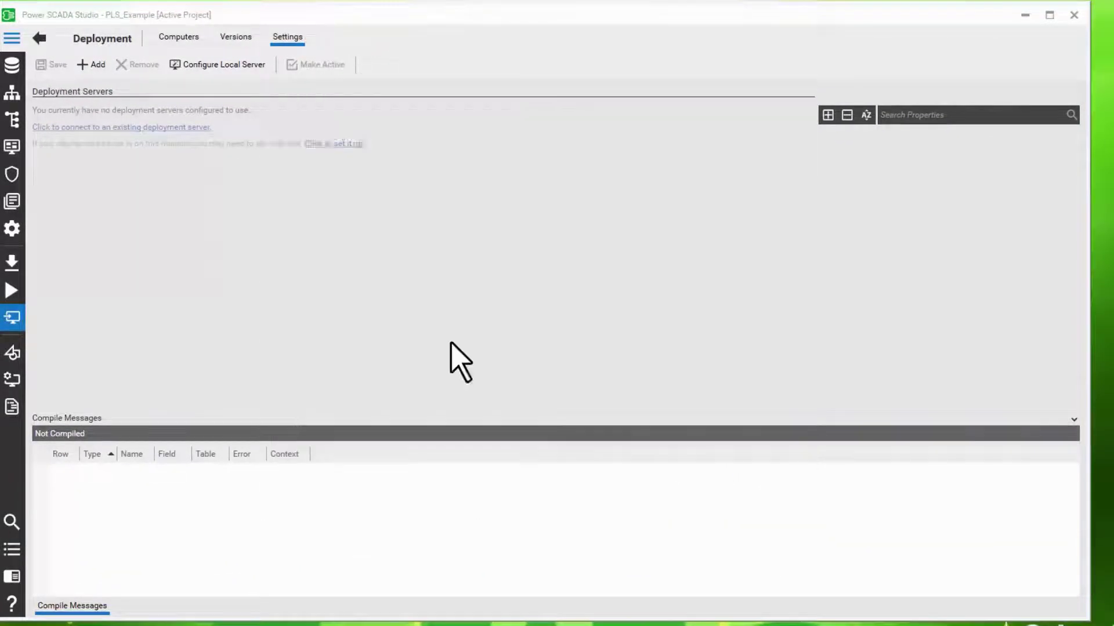
Compile and run PLS_Example, then return to Studio to confirm the successful compile
{"action": "left_click", "coordinate": [12, 294]}
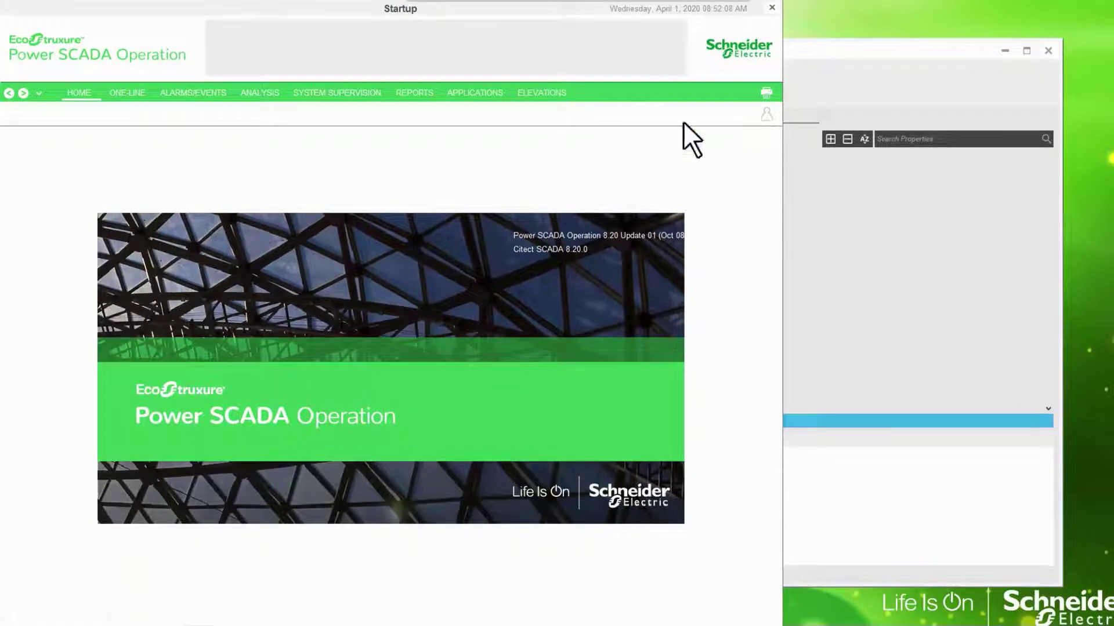
{"action": "left_click", "coordinate": [854, 62]}
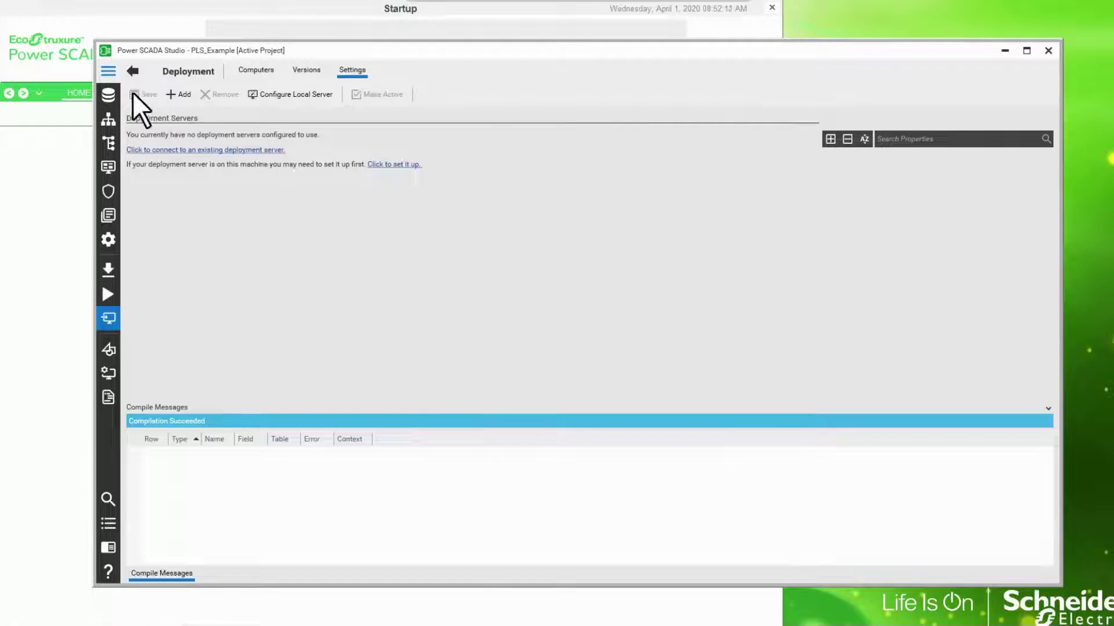
Launch the Application Config Utility and open Citect Data Platform under Application Services
{"action": "left_click", "coordinate": [106, 95]}
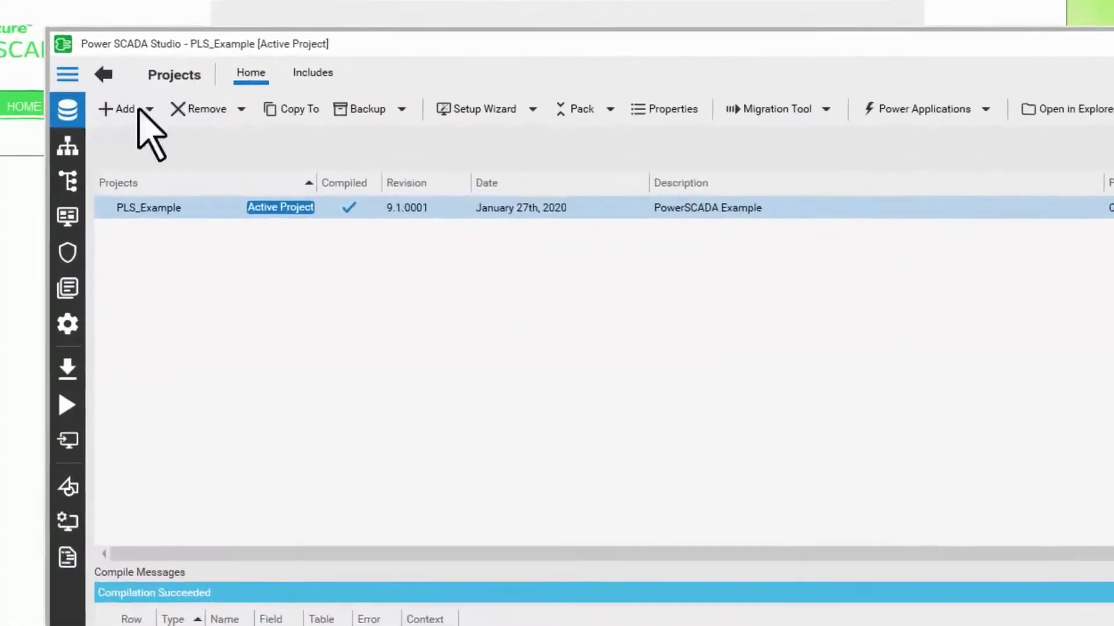
{"action": "left_click", "coordinate": [1020, 112]}
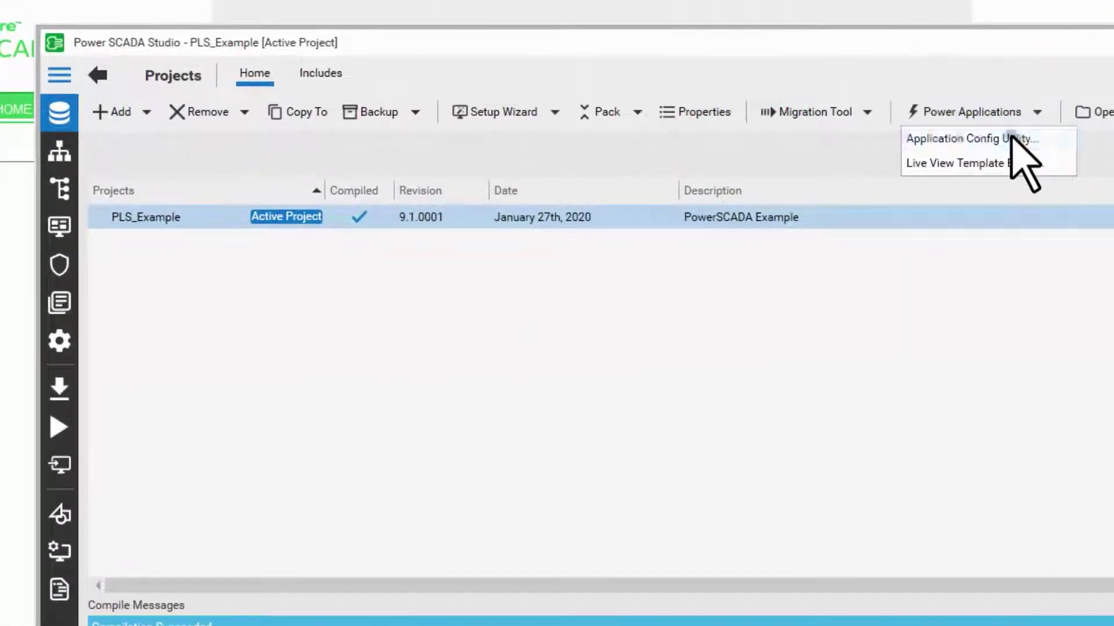
{"action": "left_click", "coordinate": [1017, 136]}
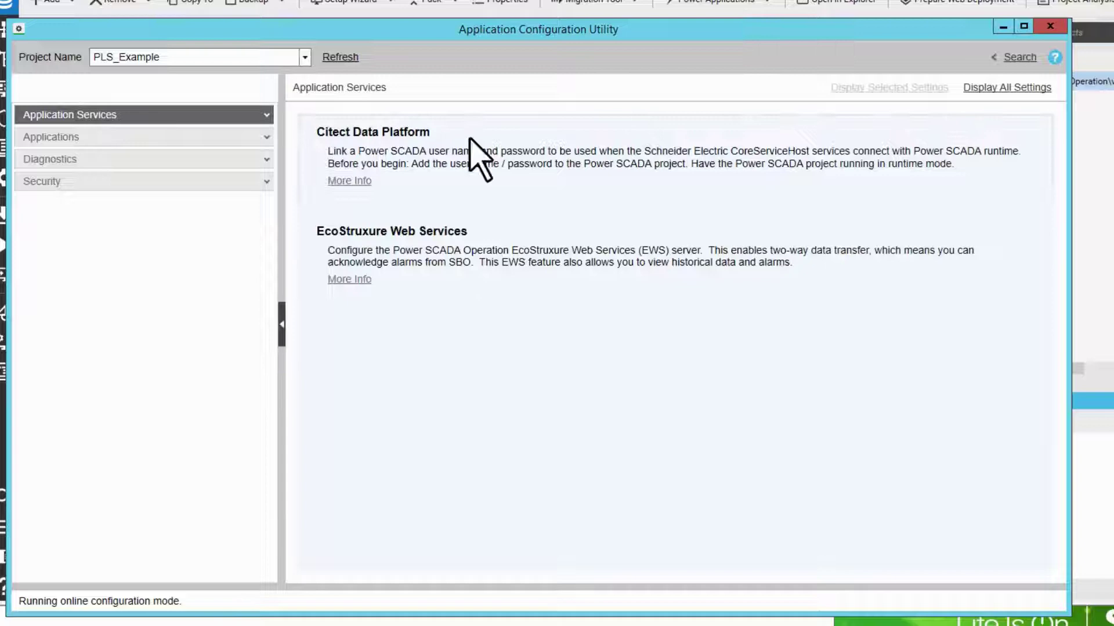
{"action": "left_click", "coordinate": [174, 110]}
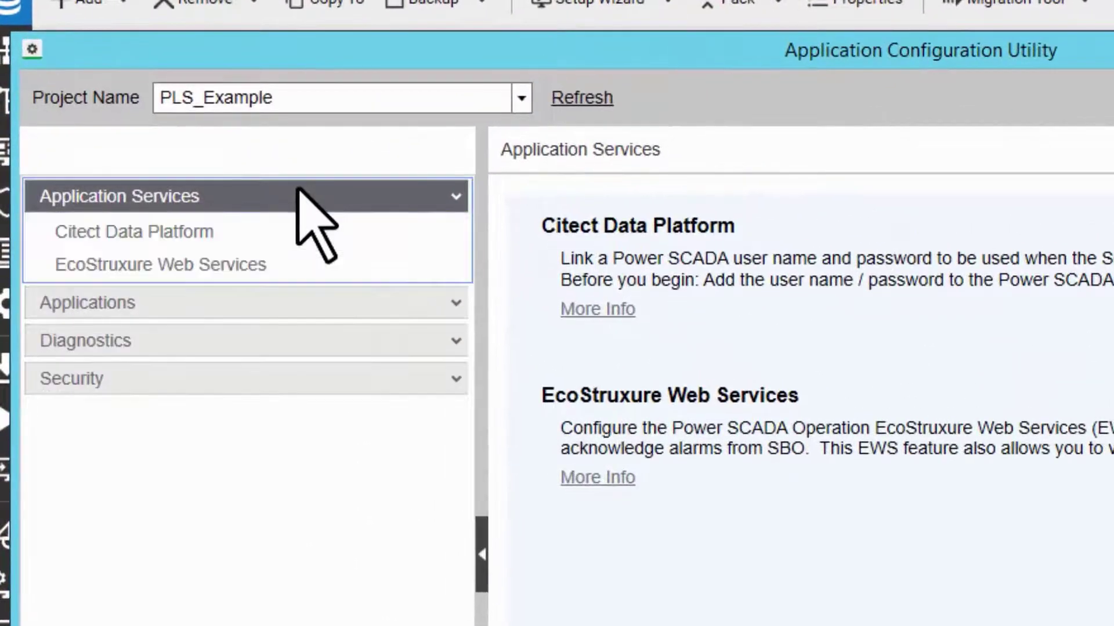
{"action": "left_click", "coordinate": [187, 230]}
{"action": "left_click", "coordinate": [601, 197]}
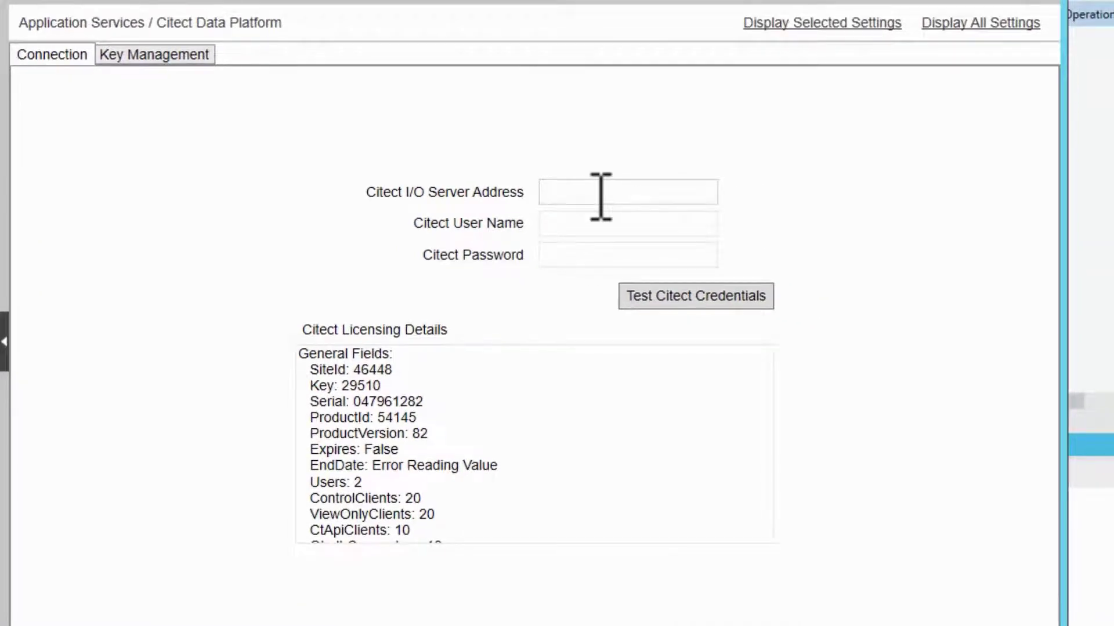
{"action": "type", "text": "PMEDEMO"}
{"action": "key", "text": "Tab"}
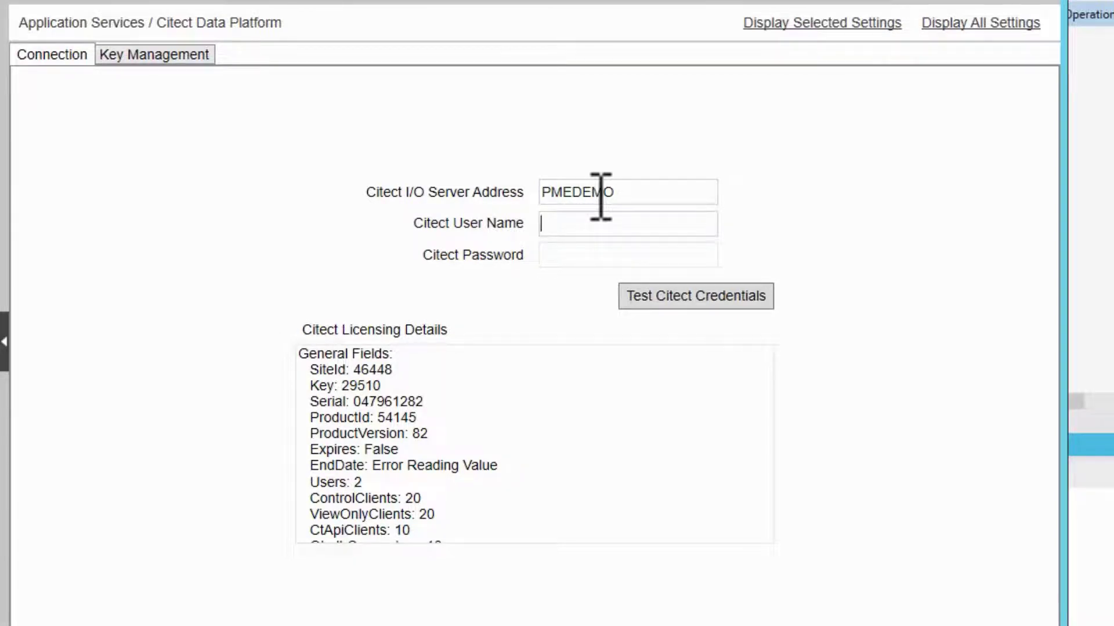
{"action": "type", "text": "aol"}
{"action": "key", "text": "Tab"}
{"action": "type", "text": "a"}
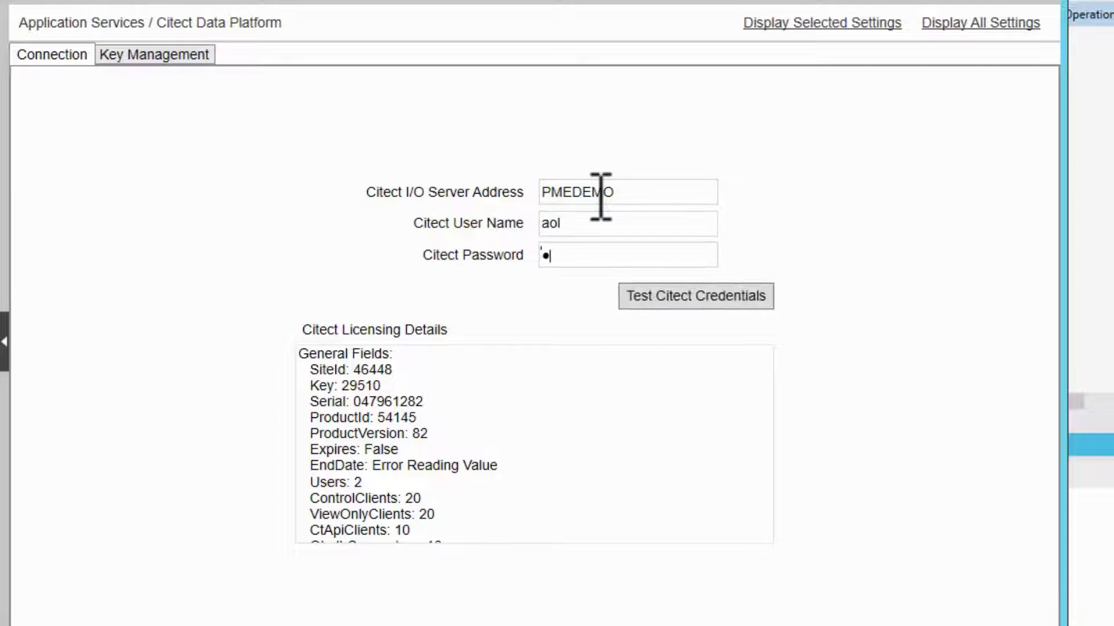
{"action": "type", "text": "ol"}
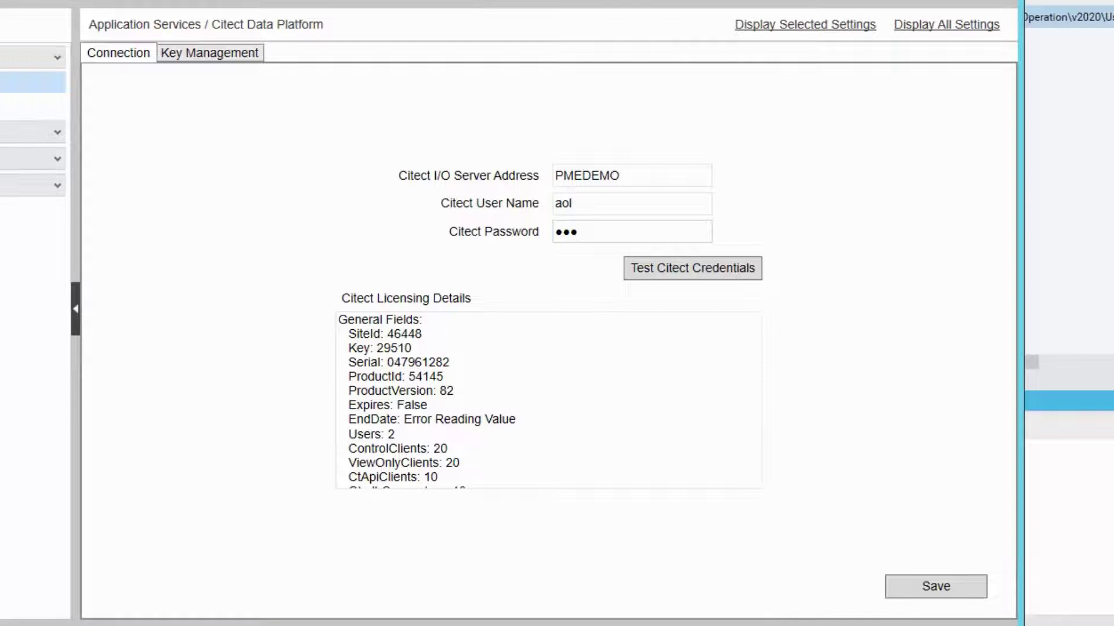
Save the Citect connection and confirm the credential test reports success
{"action": "left_click", "coordinate": [910, 586]}
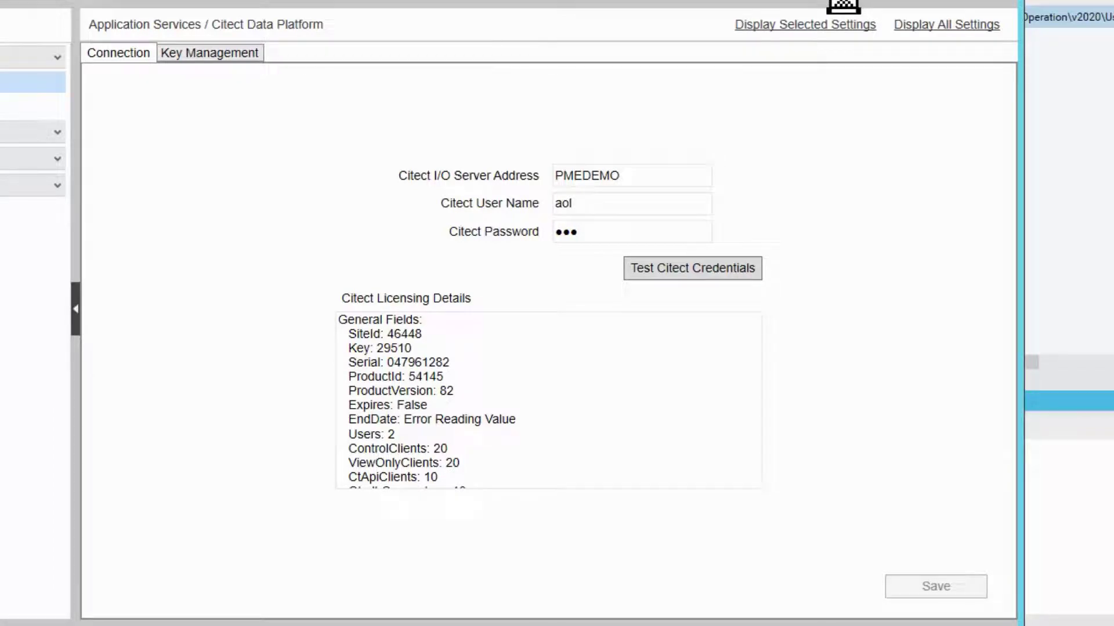
{"action": "left_click", "coordinate": [694, 268]}
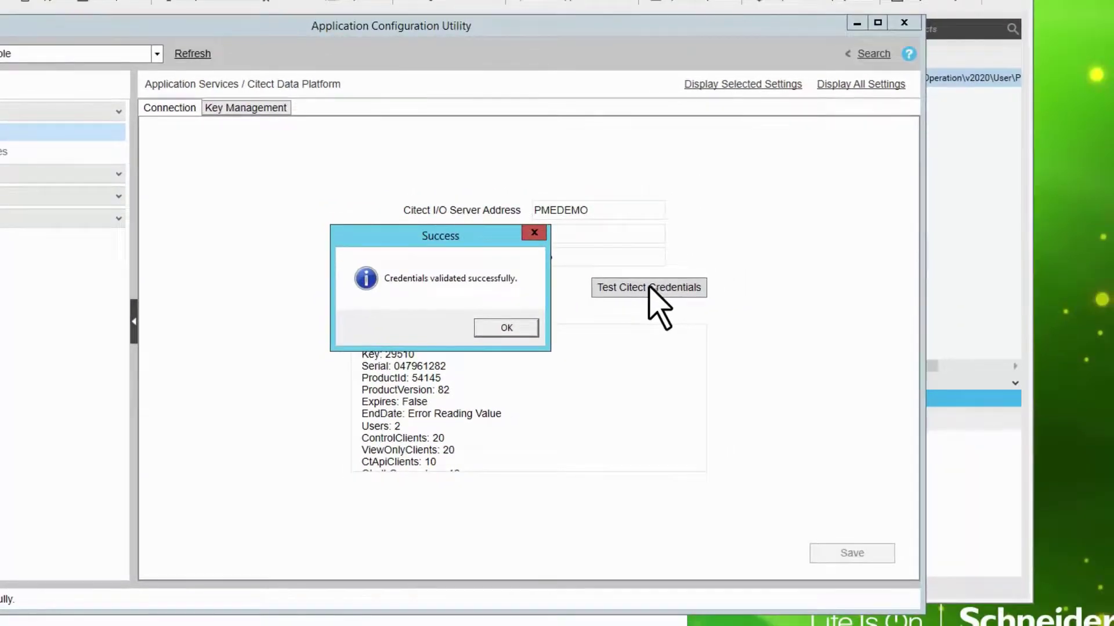
{"action": "left_click", "coordinate": [521, 333]}
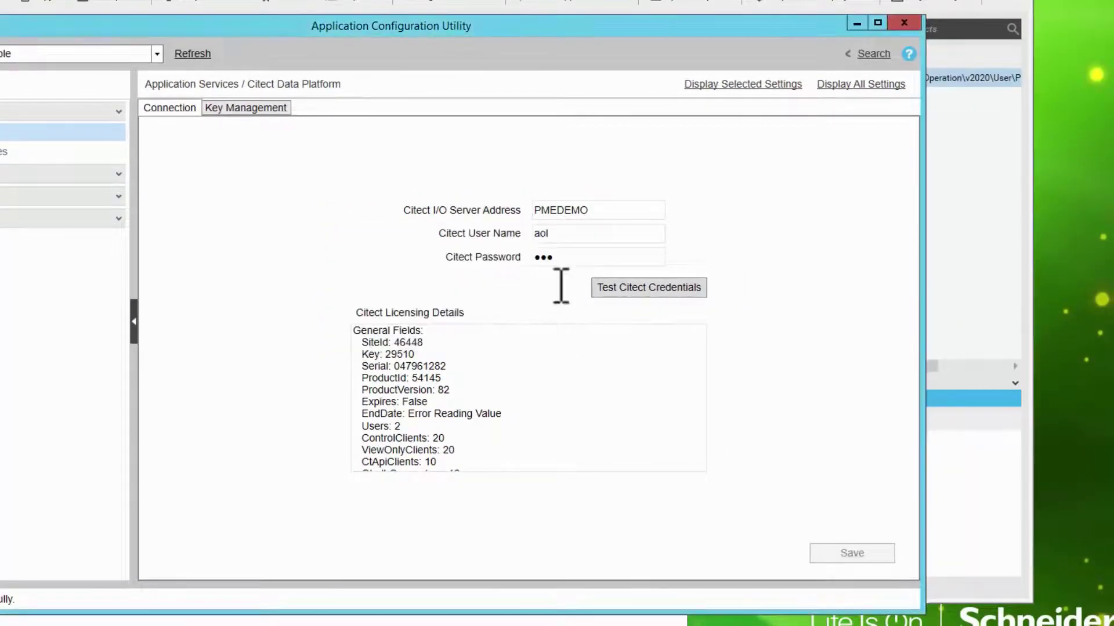
{"action": "left_click", "coordinate": [905, 22]}
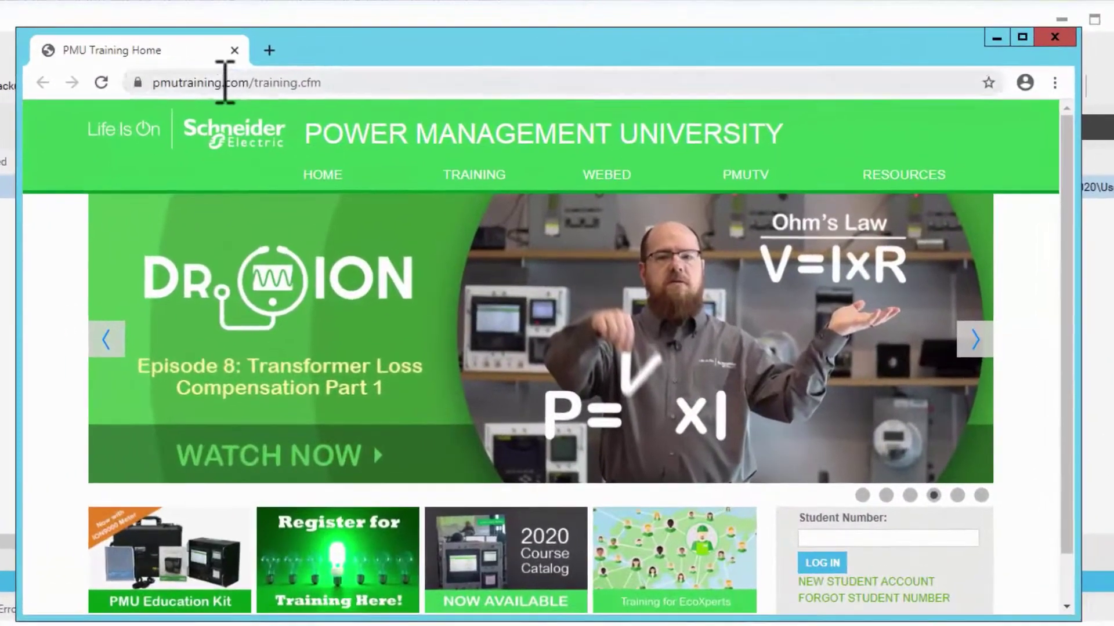
{"action": "left_click", "coordinate": [225, 82]}
{"action": "type", "text": "http"}
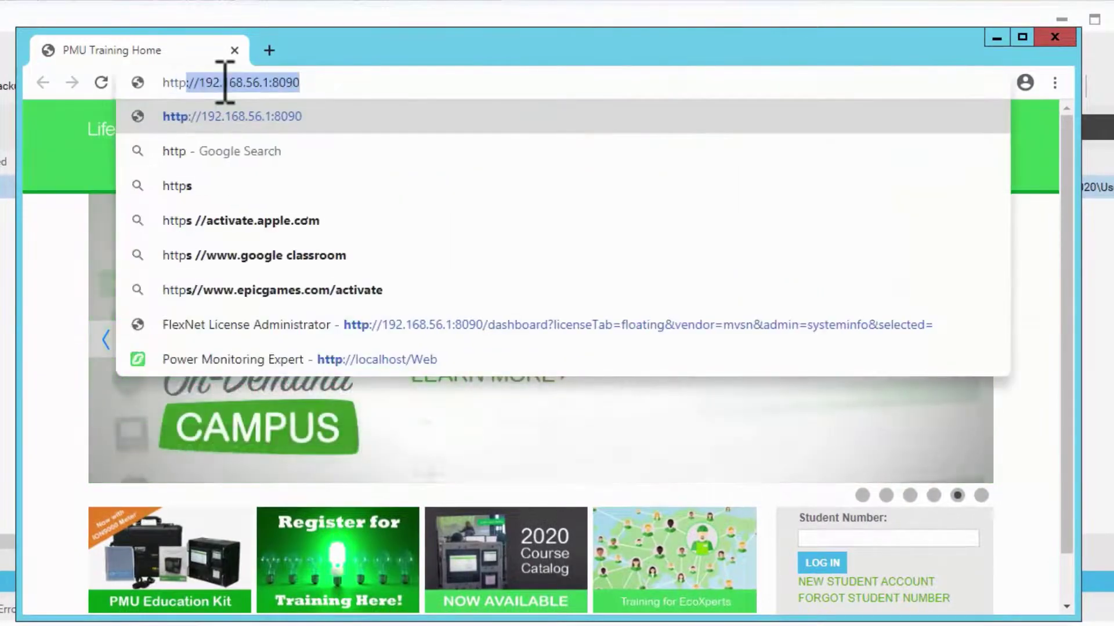
{"action": "type", "text": "://"}
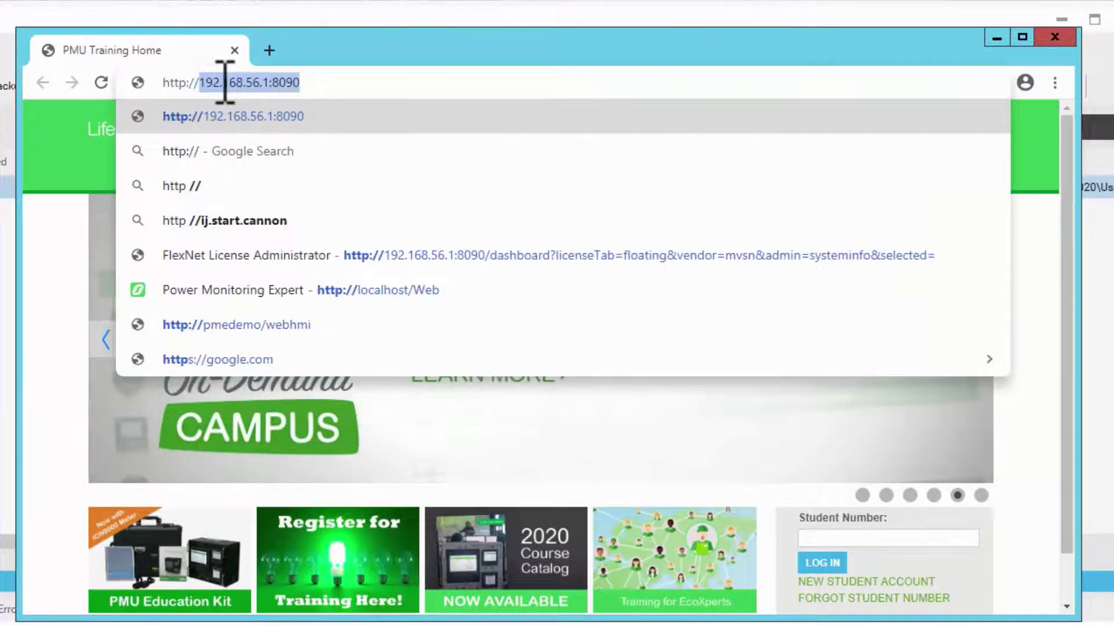
{"action": "type", "text": "pme"}
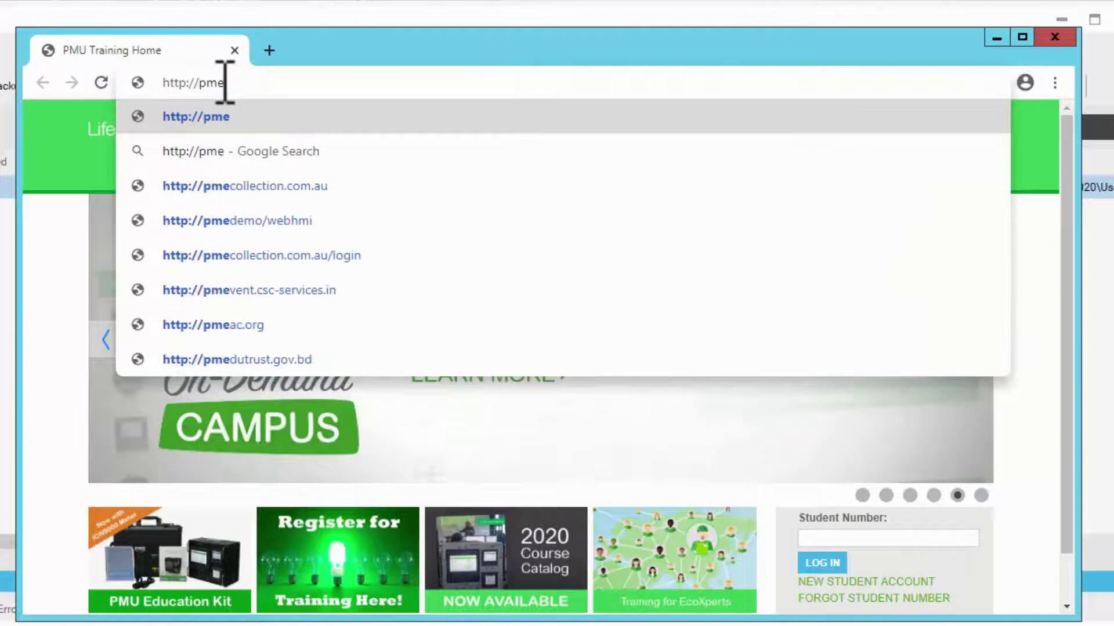
{"action": "type", "text": "demo/web"}
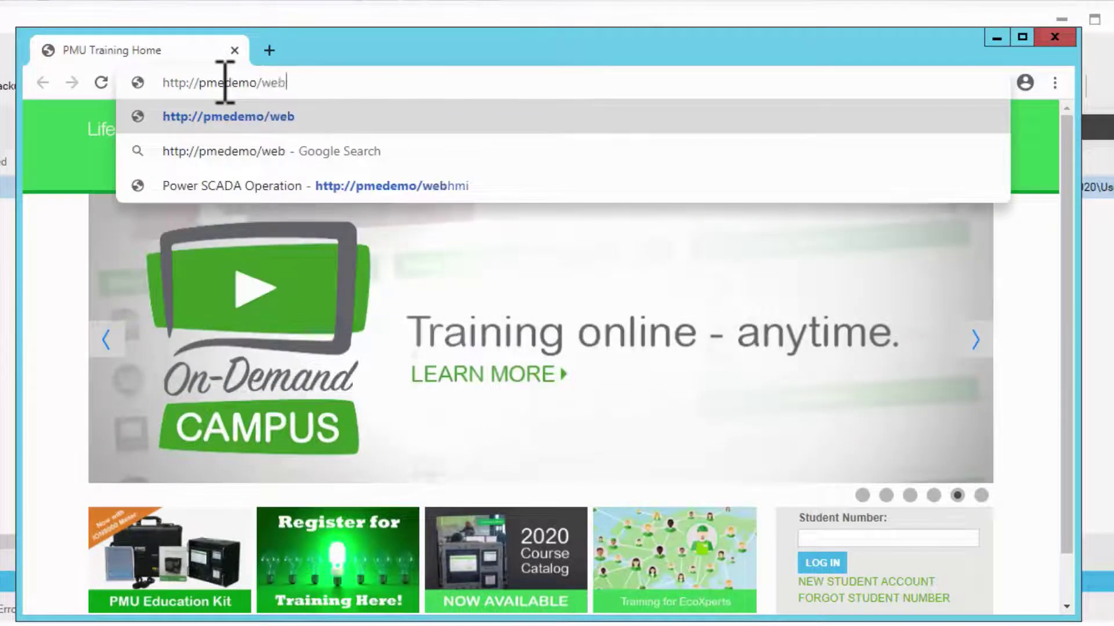
{"action": "type", "text": "hmi"}
{"action": "key", "text": "Return"}
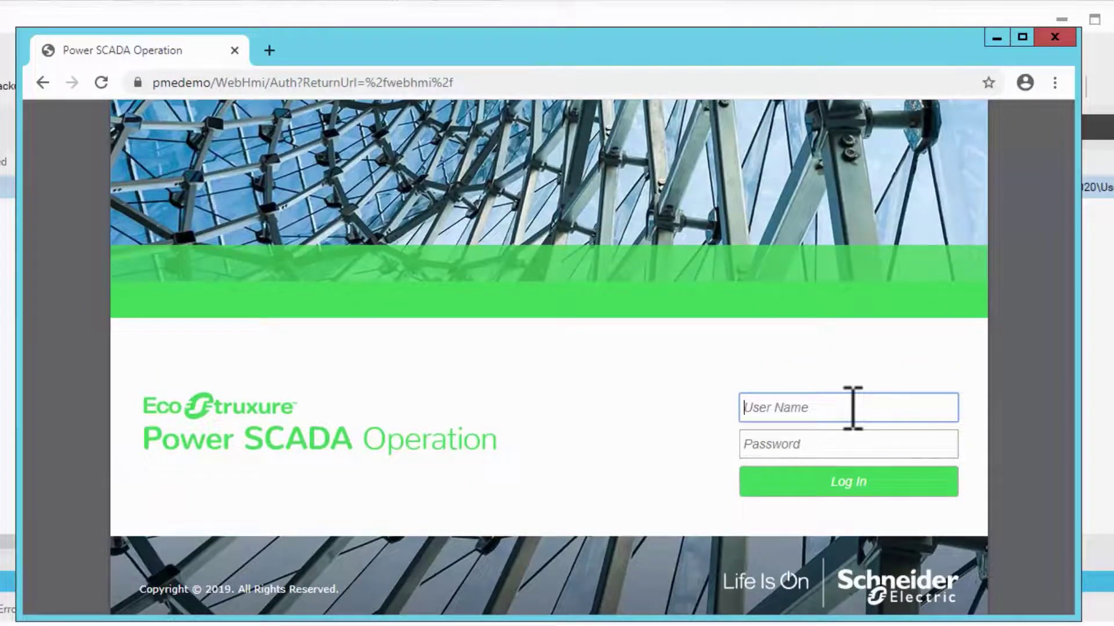
Log in to the Web HMI as user demo and maximize the browser window
{"action": "type", "text": "demo"}
{"action": "key", "text": "Tab"}
{"action": "type", "text": "dem"}
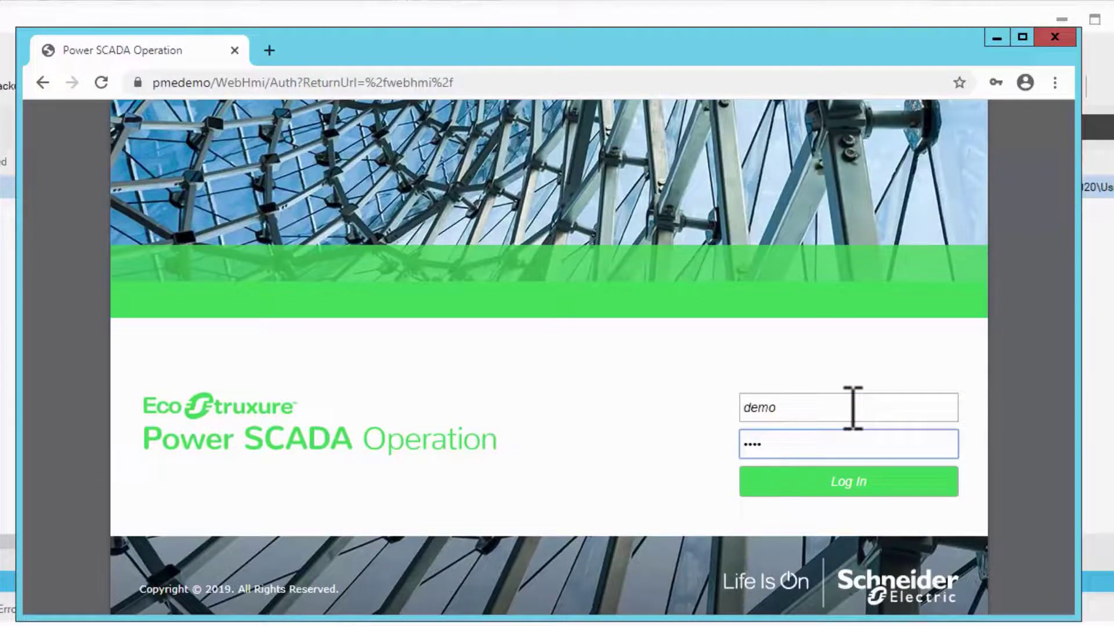
{"action": "key", "text": "Return"}
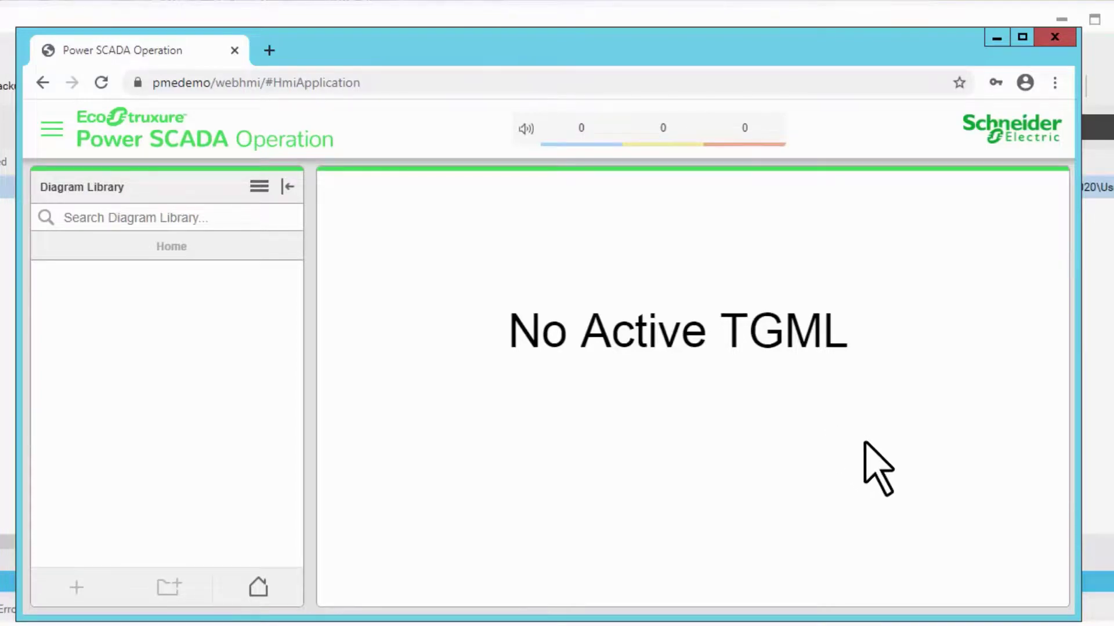
{"action": "left_click", "coordinate": [1022, 39]}
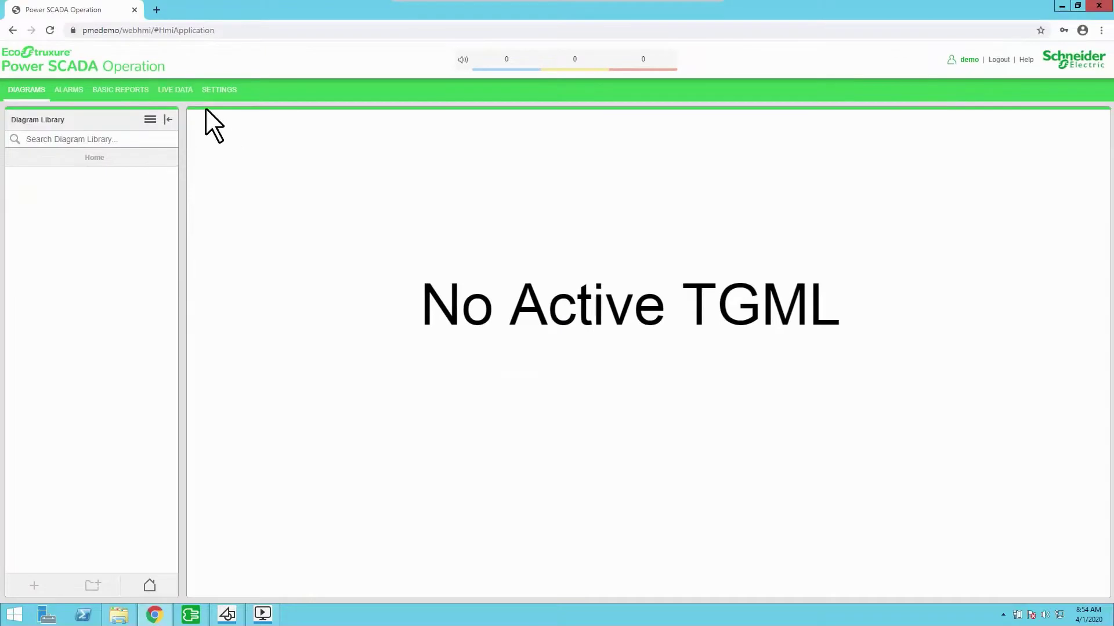